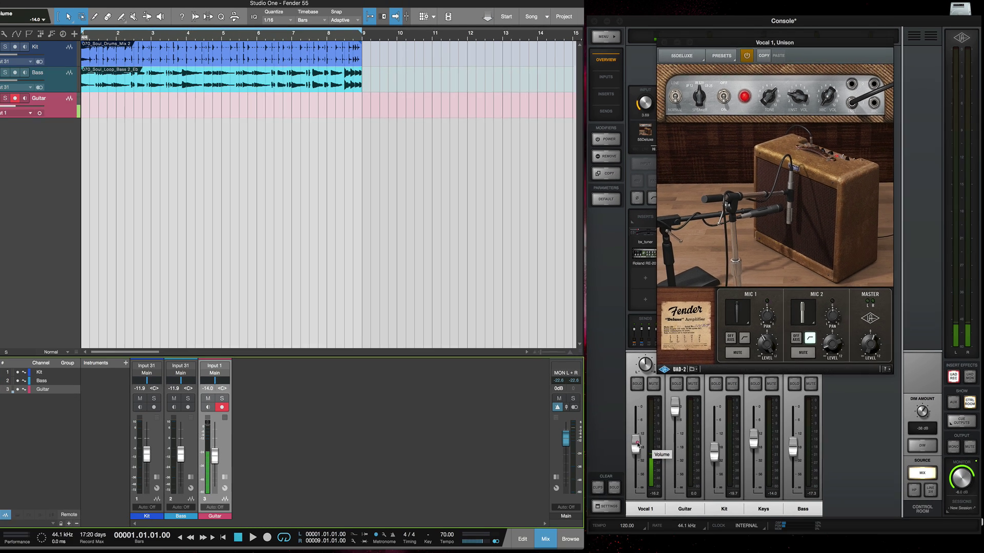
Nudge the Vocal 1 channel fader level in UAD Console
{"action": "left_click_drag", "start_coordinate": [643, 444], "coordinate": [644, 423]}
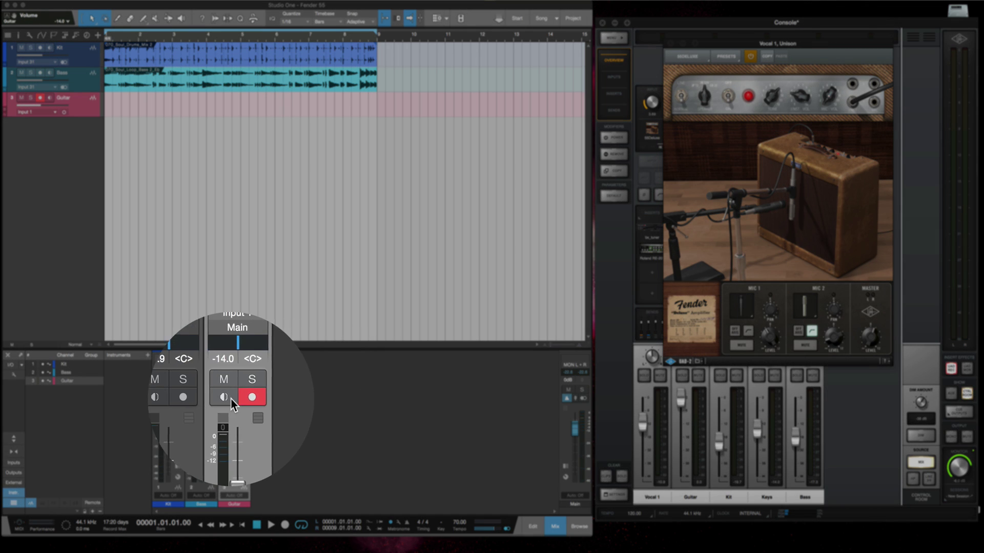
{"action": "left_click", "coordinate": [227, 398]}
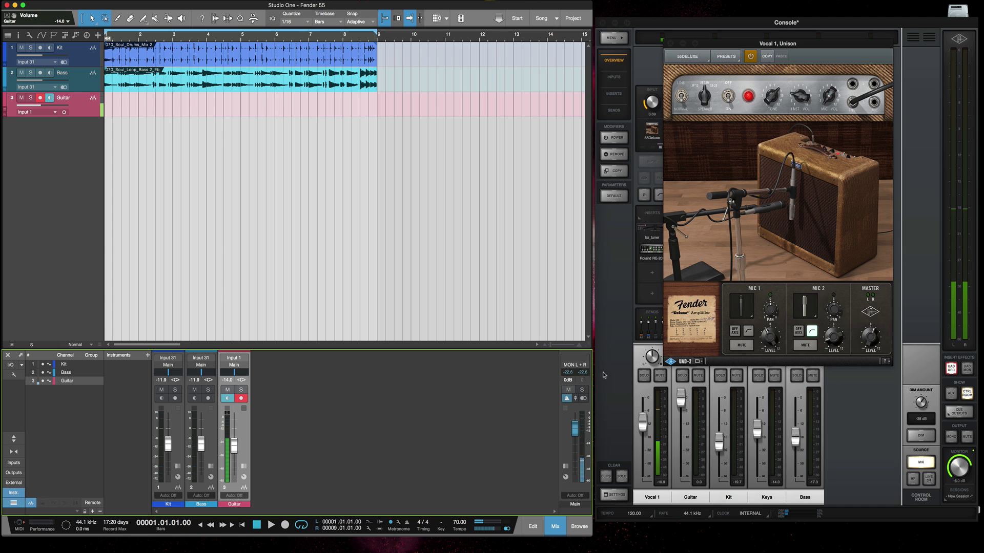
{"action": "left_click", "coordinate": [664, 378]}
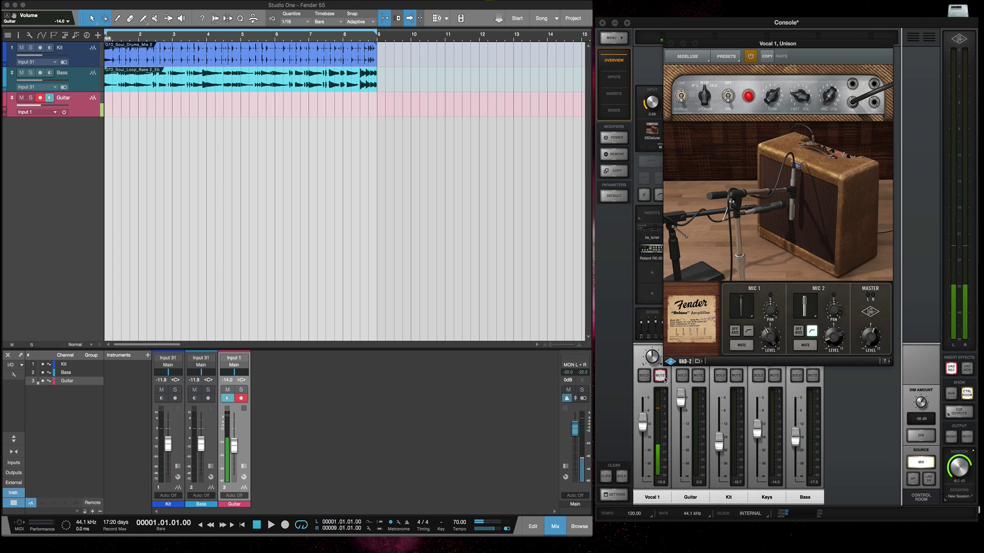
{"action": "left_click", "coordinate": [661, 376]}
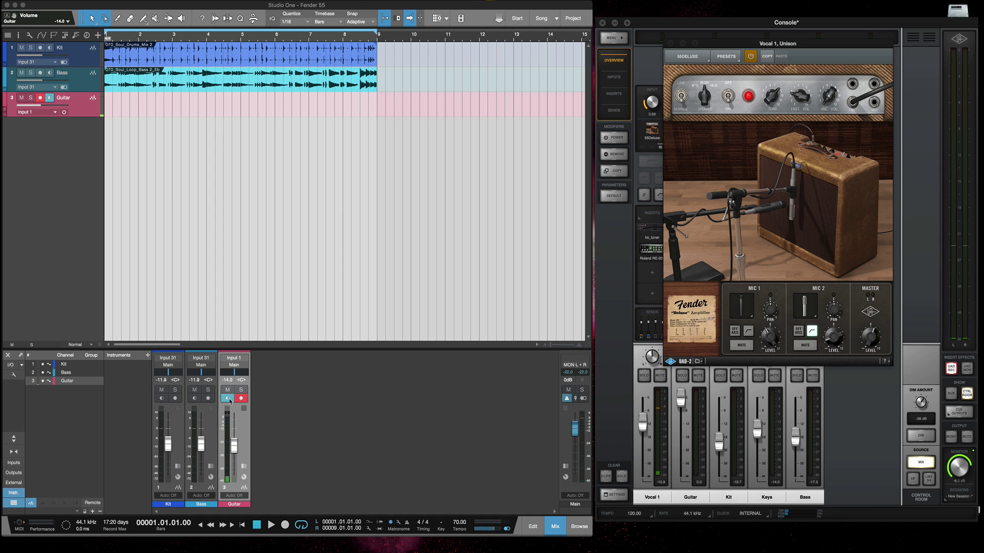
{"action": "left_click", "coordinate": [229, 399]}
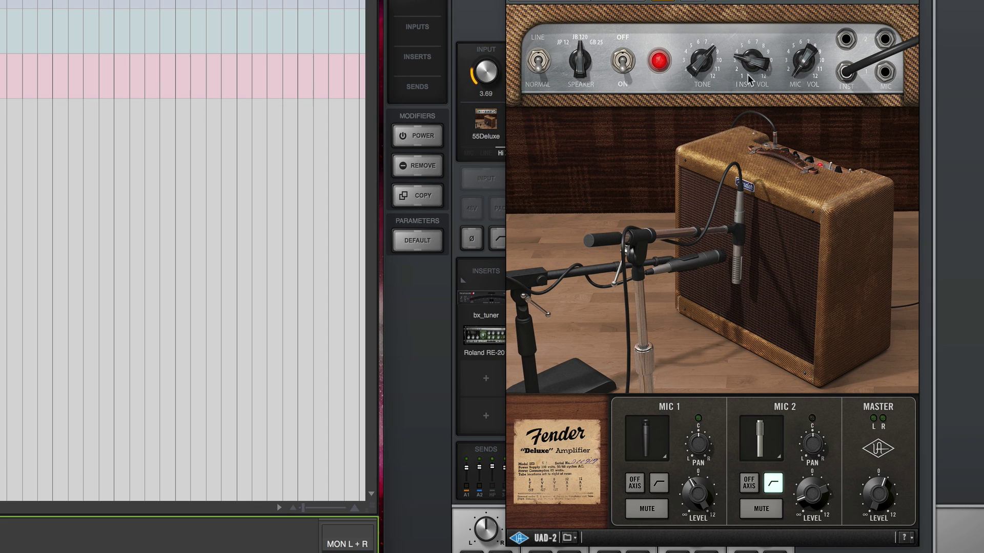
Back the 55Deluxe amp's TONE knob off to about 7
{"action": "left_click_drag", "start_coordinate": [706, 61], "coordinate": [751, 8]}
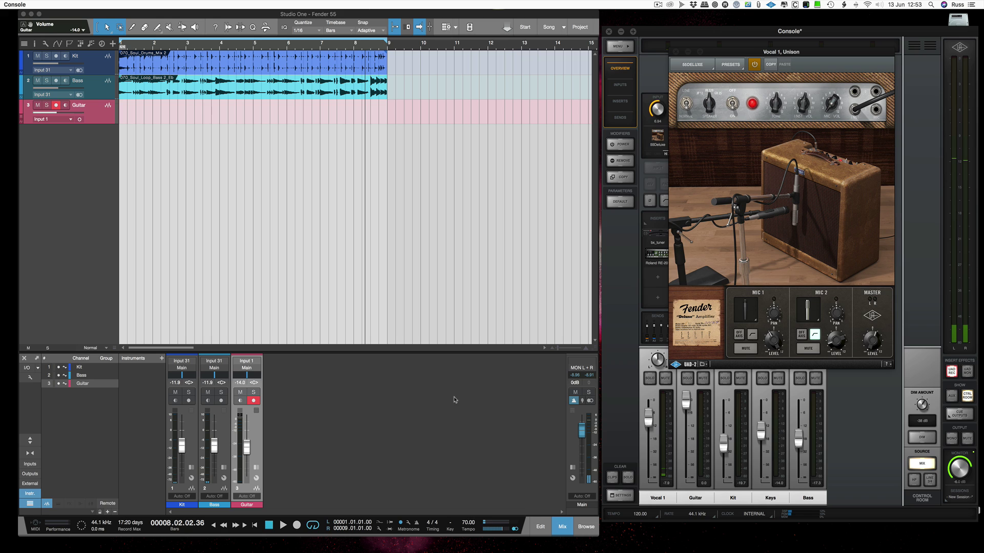
Rewind the song to the start, then open Vocal 1's Space Echo RE-201 and move it aside
{"action": "key", "text": "comma"}
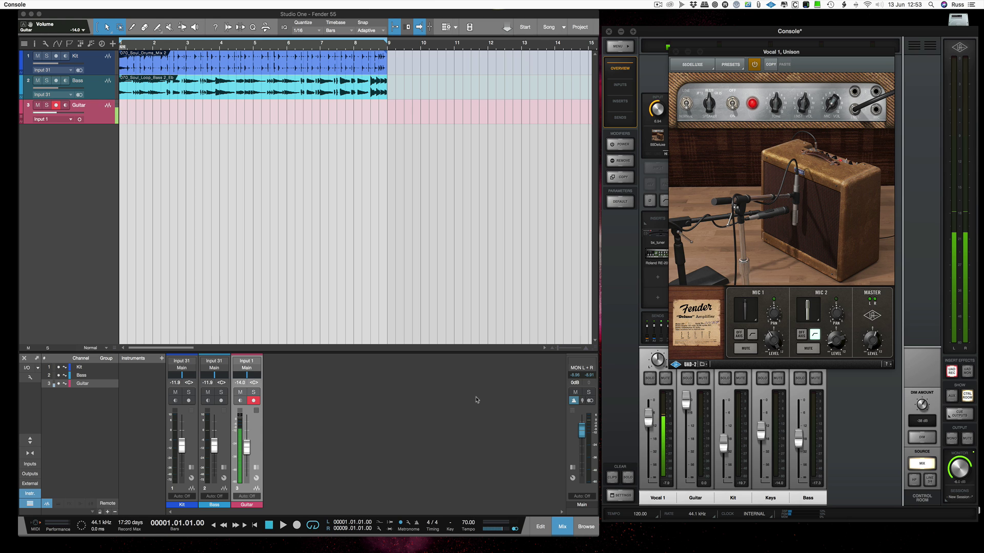
{"action": "left_click", "coordinate": [661, 257]}
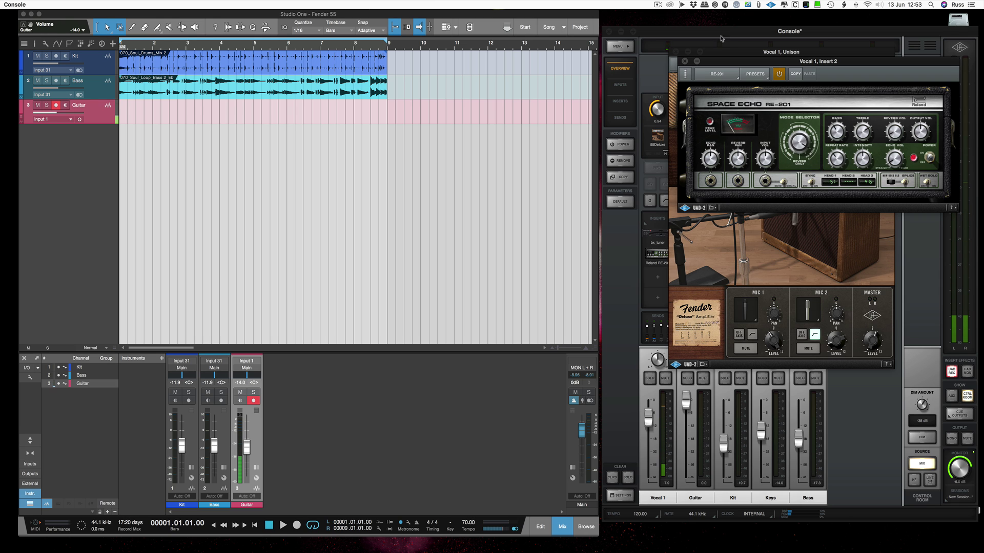
{"action": "left_click_drag", "start_coordinate": [691, 66], "coordinate": [685, 77]}
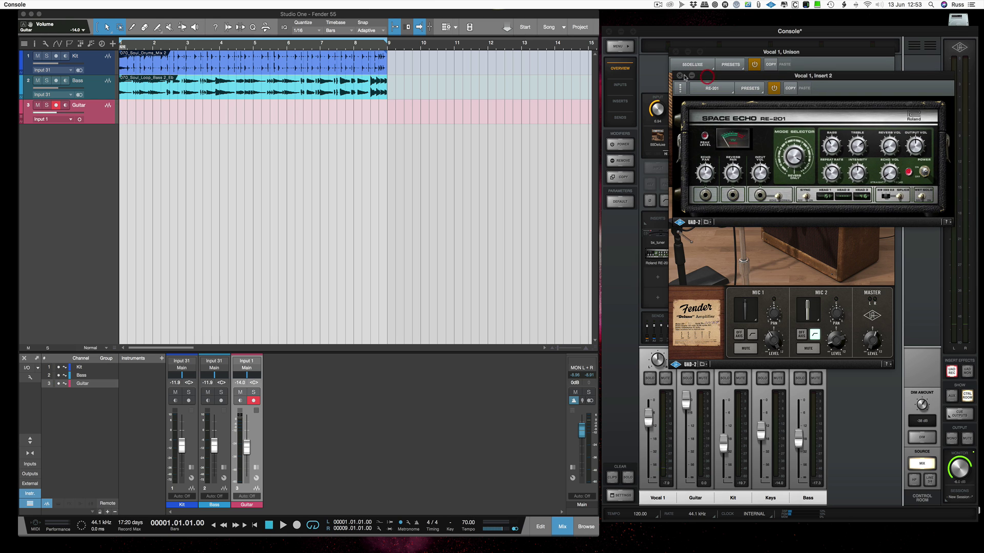
{"action": "left_click", "coordinate": [680, 75]}
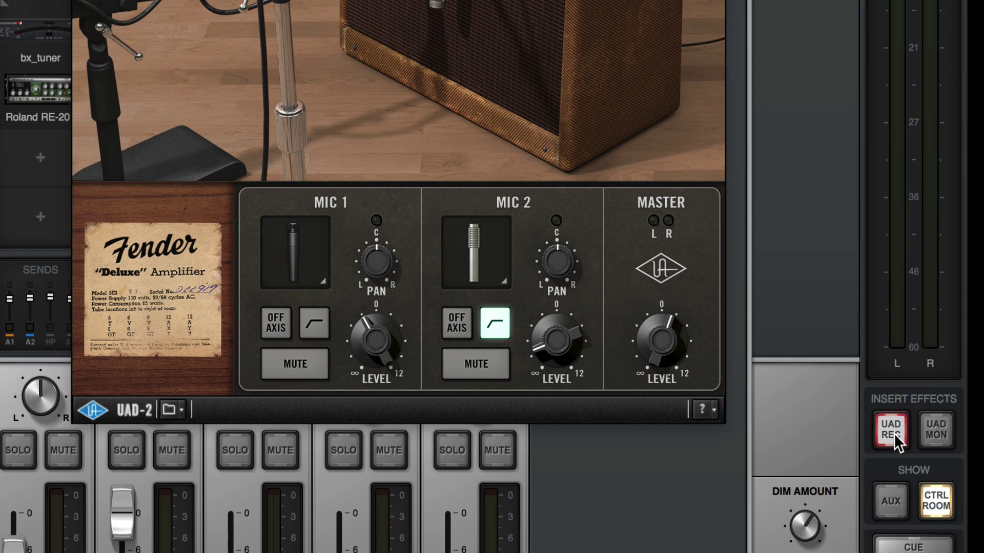
{"action": "left_click", "coordinate": [937, 431]}
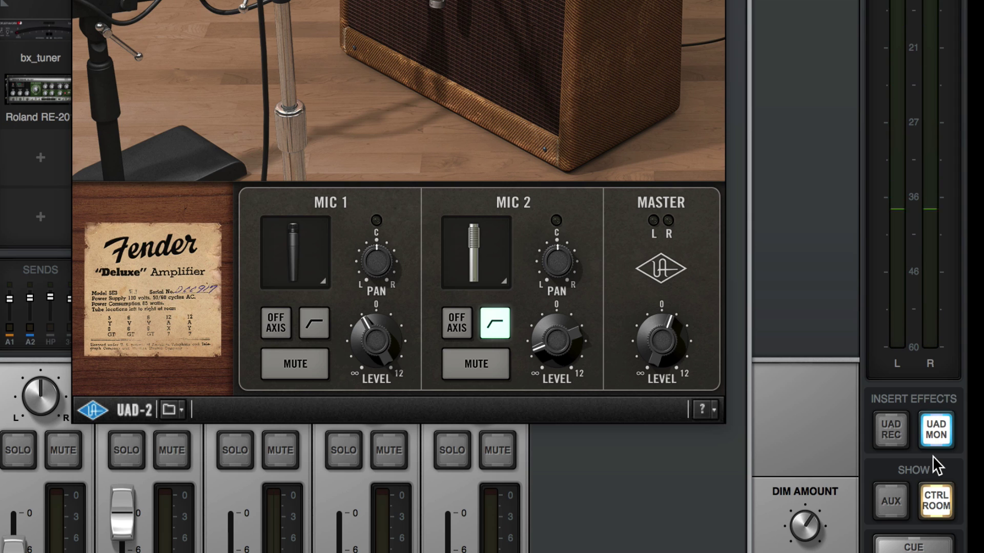
{"action": "left_click", "coordinate": [893, 446]}
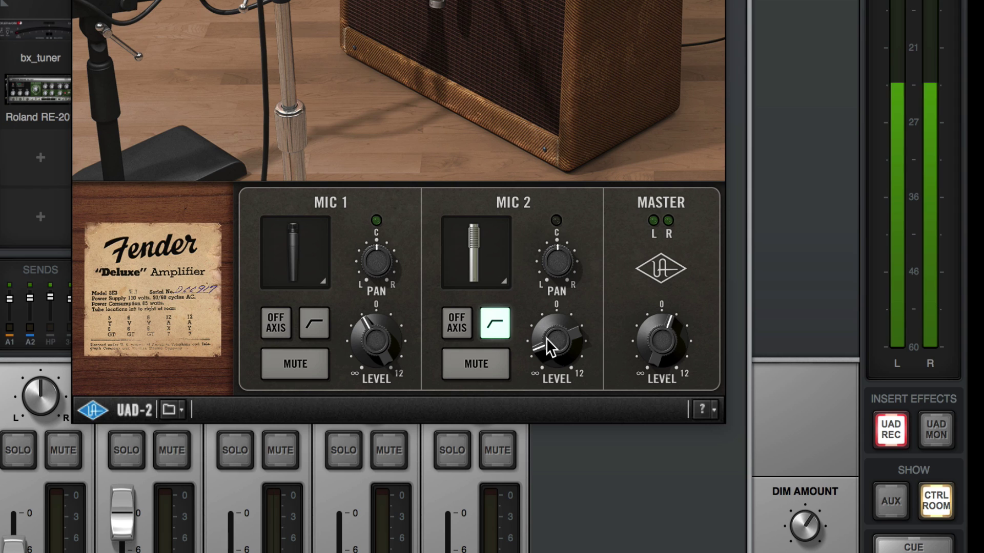
Raise MIC 2 and MIC 1 levels, auditioning MIC 2 alone, then adjust the amp's master level
{"action": "left_click_drag", "start_coordinate": [546, 339], "coordinate": [537, 294]}
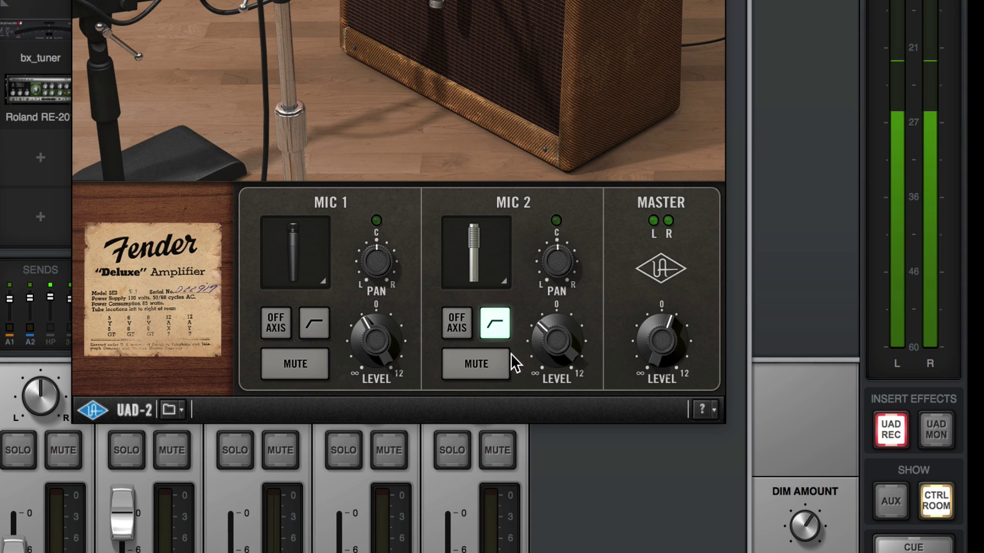
{"action": "left_click", "coordinate": [306, 363]}
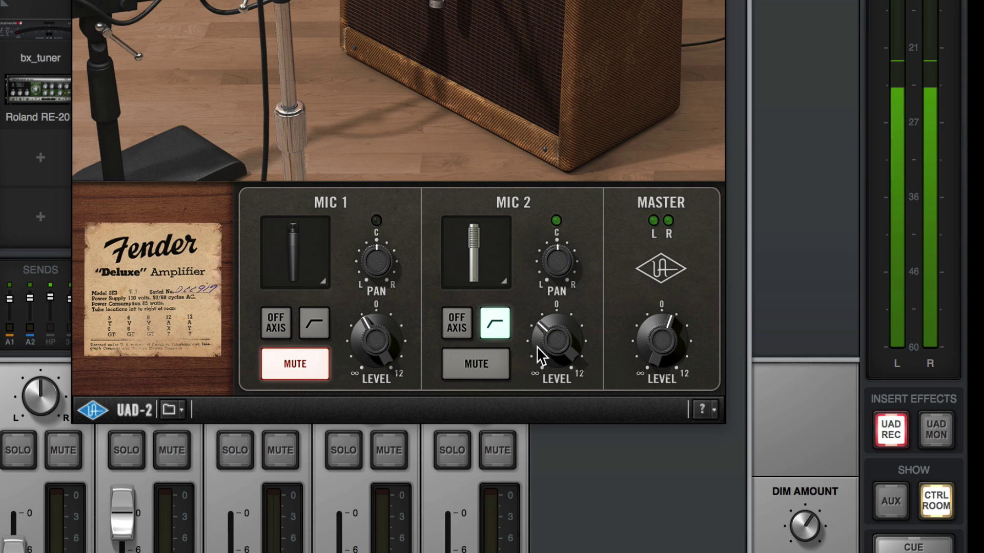
{"action": "left_click_drag", "start_coordinate": [537, 347], "coordinate": [542, 315]}
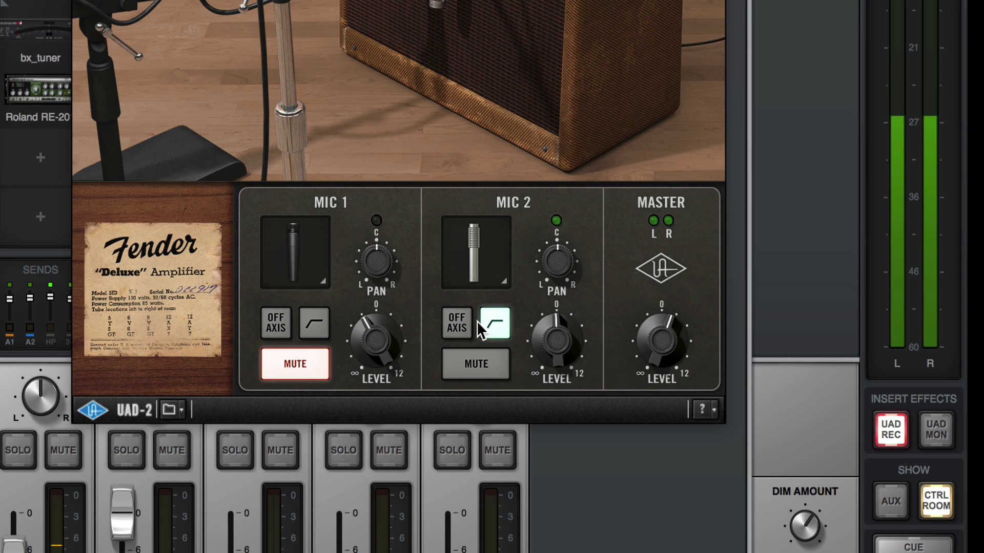
{"action": "left_click", "coordinate": [317, 363]}
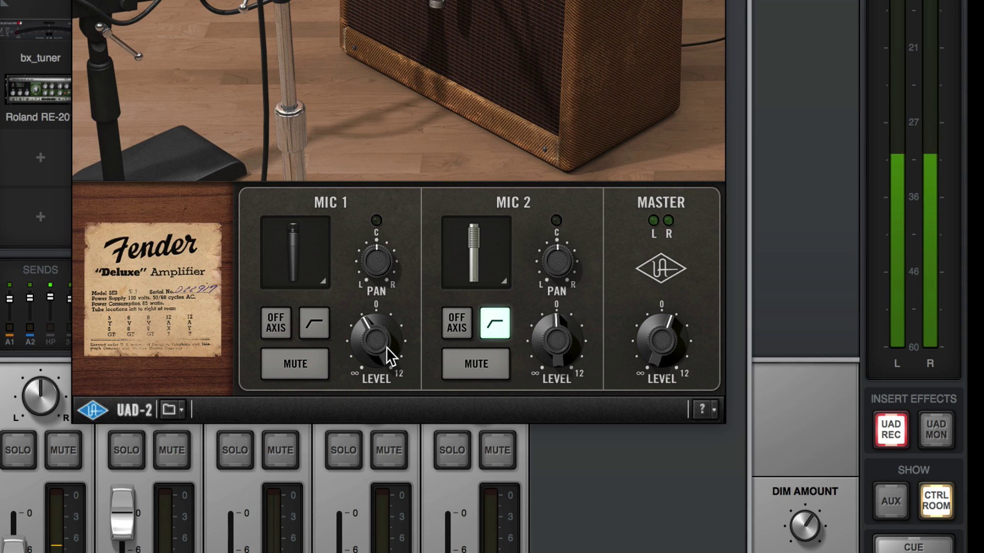
{"action": "left_click_drag", "start_coordinate": [367, 340], "coordinate": [366, 298]}
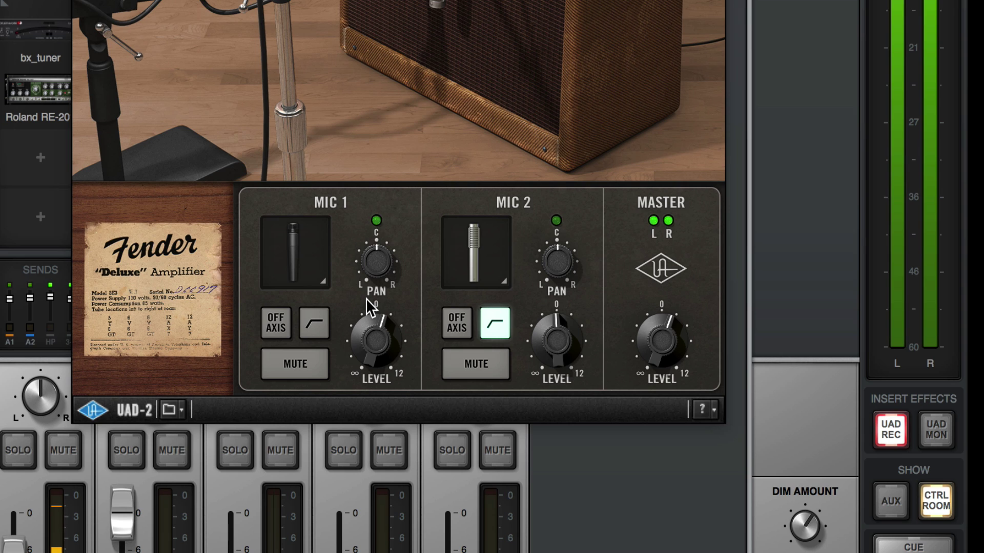
{"action": "left_click_drag", "start_coordinate": [666, 340], "coordinate": [659, 405]}
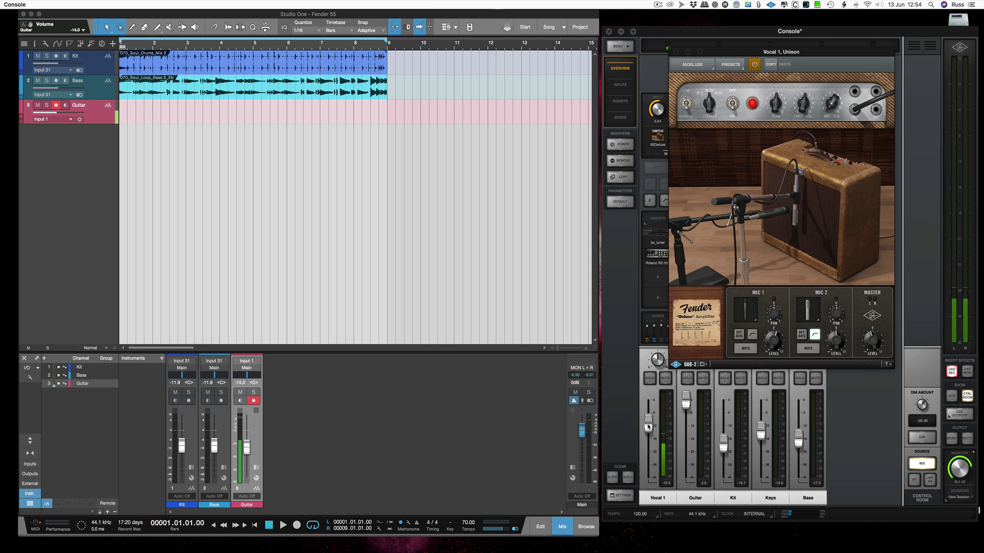
Record a guitar take onto the Guitar track spanning bars 1 to 9, then stop
{"action": "key", "text": "KP_Multiply"}
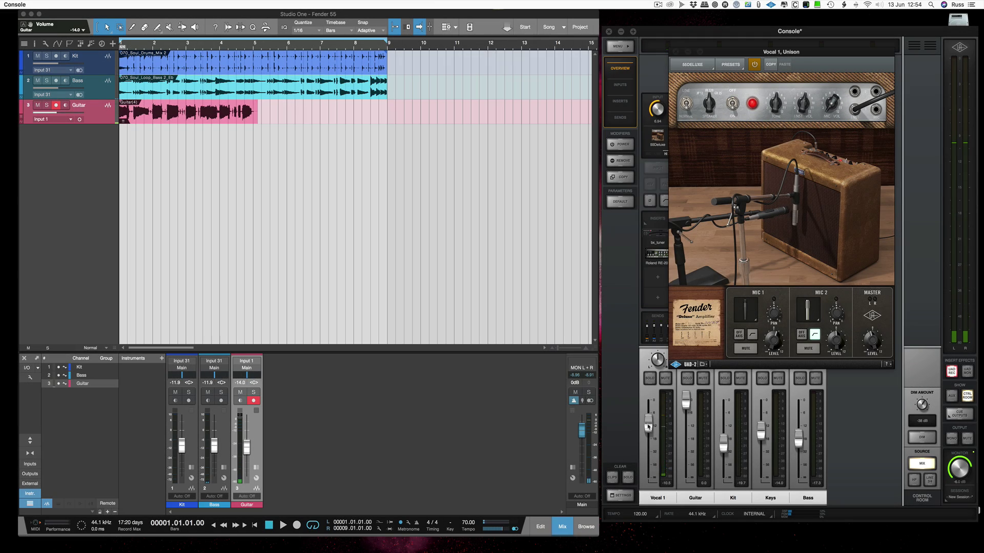
{"action": "key", "text": "space"}
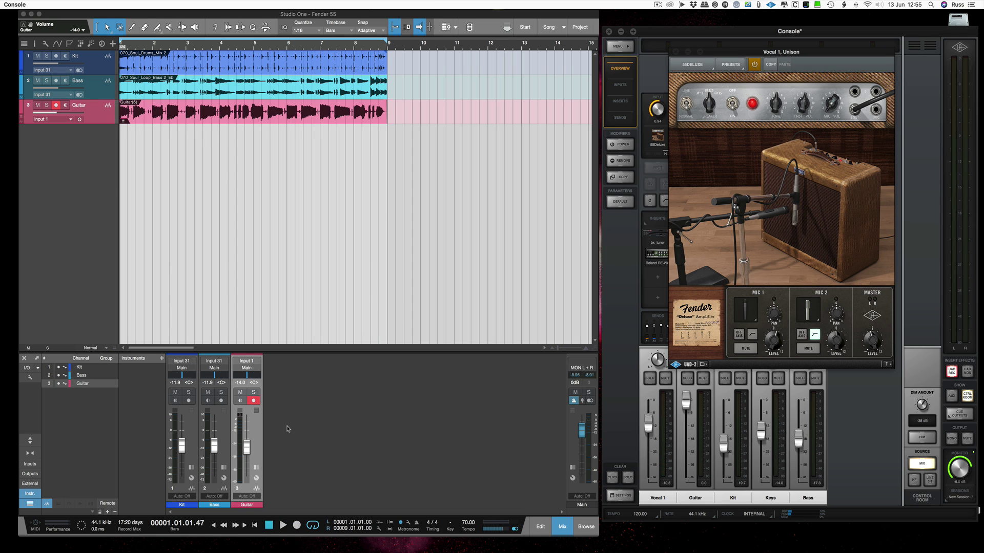
Disarm the Guitar track, play the take, and solo Guitar with its level at -14.0
{"action": "left_click", "coordinate": [255, 400]}
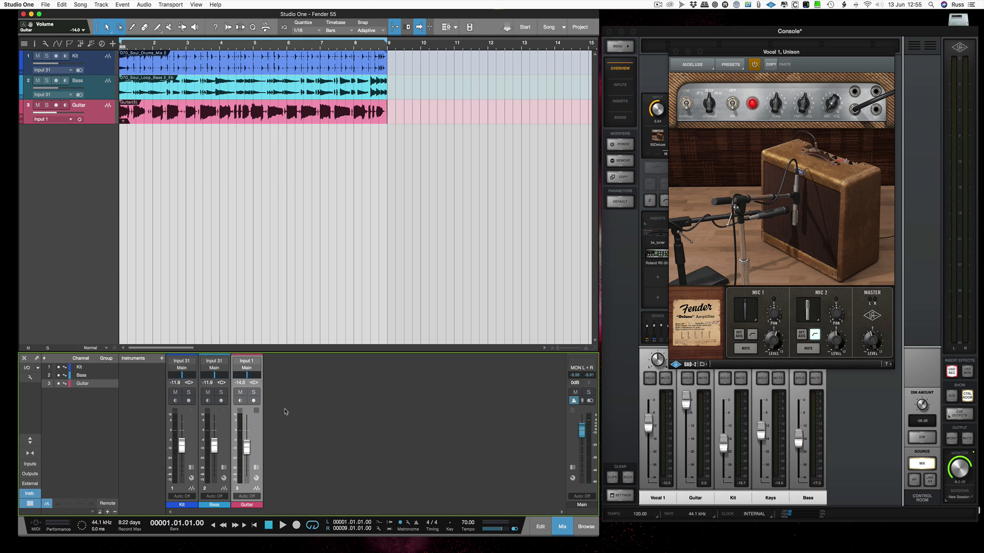
{"action": "key", "text": "space"}
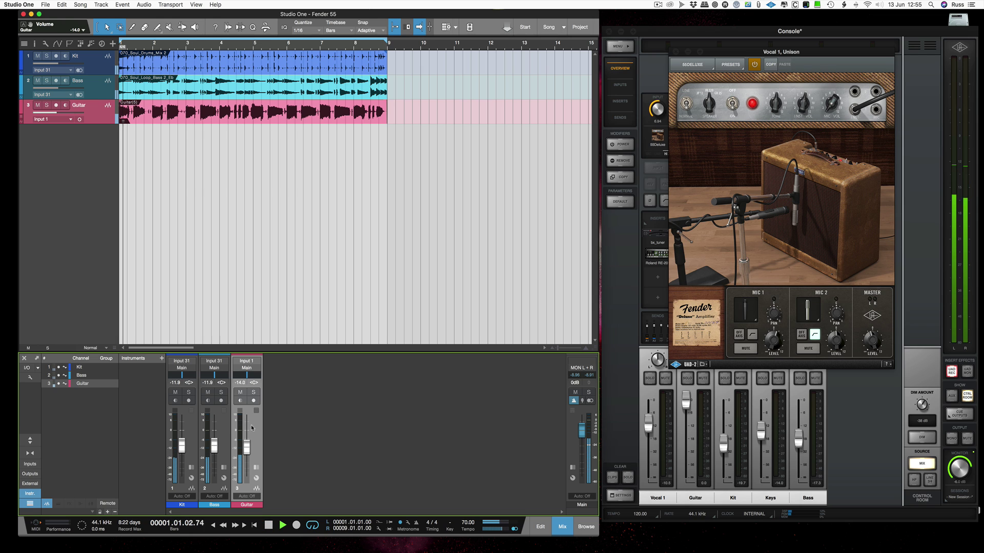
{"action": "left_click_drag", "start_coordinate": [246, 447], "coordinate": [247, 439]}
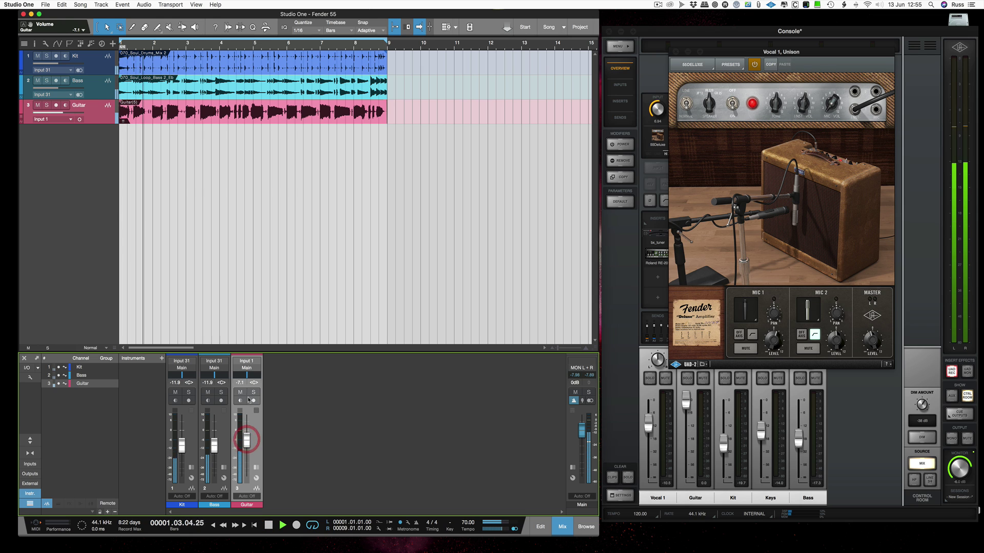
{"action": "key", "text": "s"}
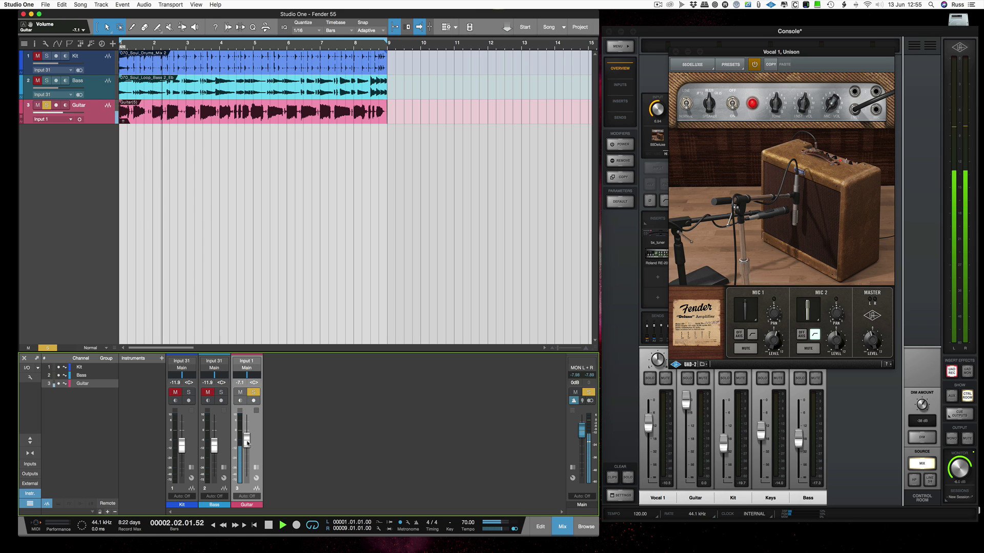
{"action": "left_click_drag", "start_coordinate": [247, 440], "coordinate": [250, 451]}
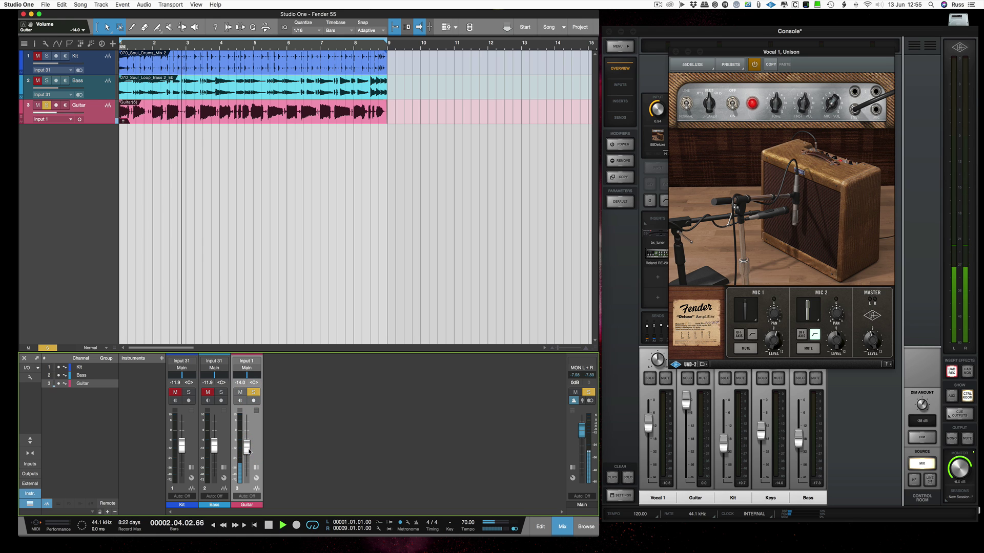
Solo in Kit at -8.2 and Bass at -8.5, then clear all solos
{"action": "left_click", "coordinate": [189, 392]}
{"action": "left_click_drag", "start_coordinate": [185, 444], "coordinate": [198, 420]}
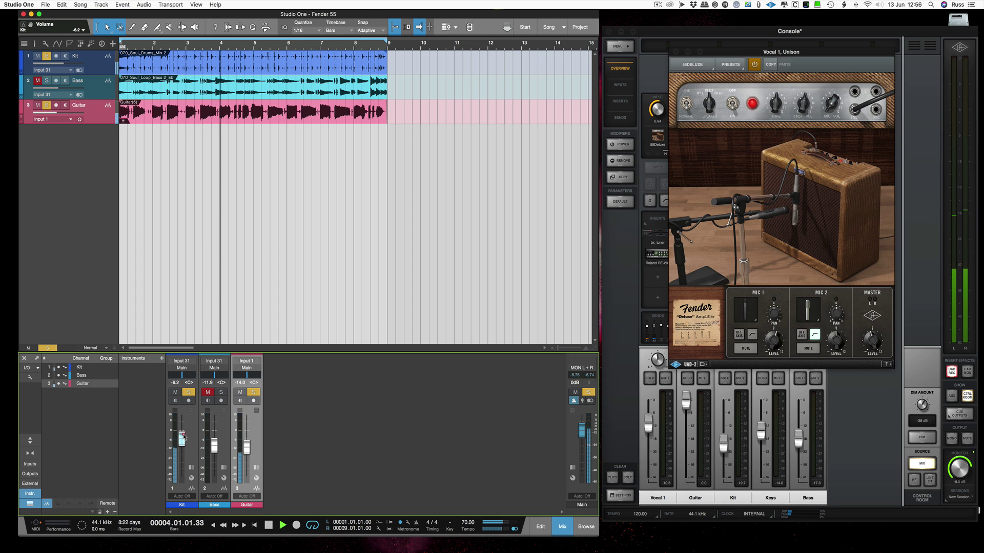
{"action": "left_click", "coordinate": [207, 392]}
{"action": "left_click_drag", "start_coordinate": [213, 445], "coordinate": [214, 443]}
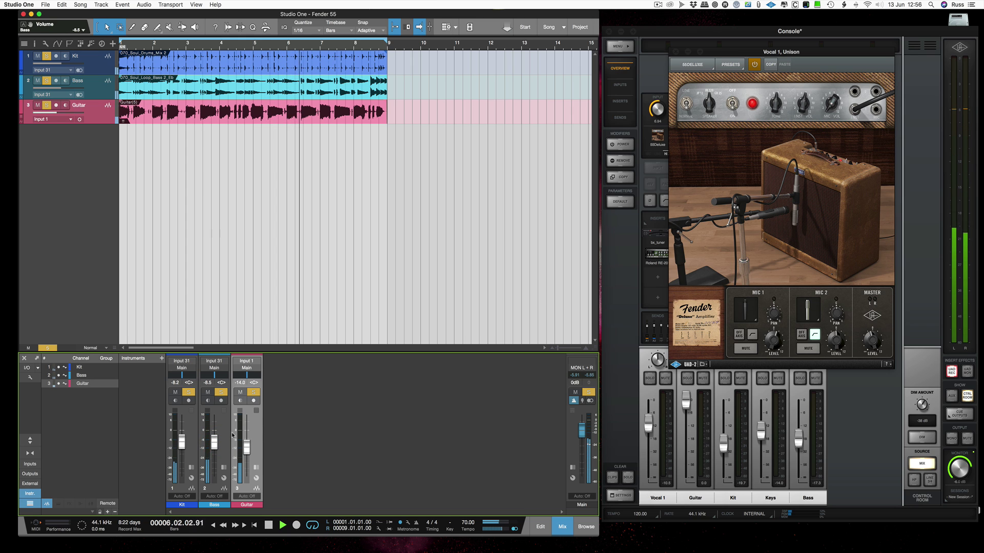
{"action": "key", "text": "shift+s"}
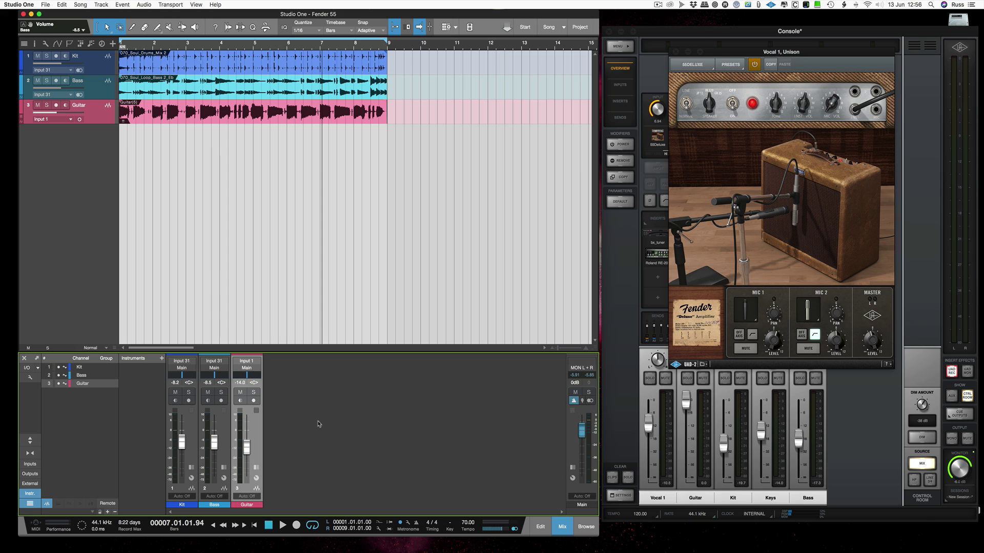